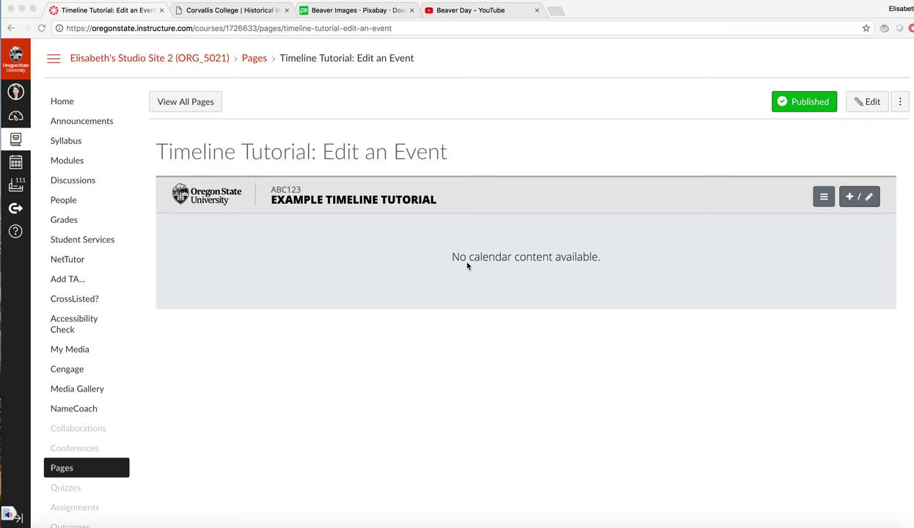
Start a new timeline entry titled 'Corvallis College'.
{"action": "left_click", "coordinate": [850, 200]}
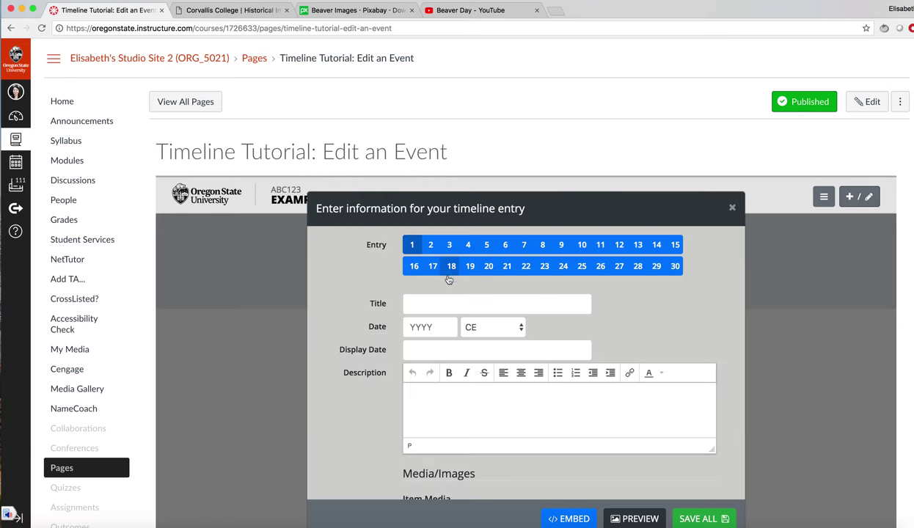
{"action": "left_click", "coordinate": [443, 303]}
{"action": "type", "text": "Cor"}
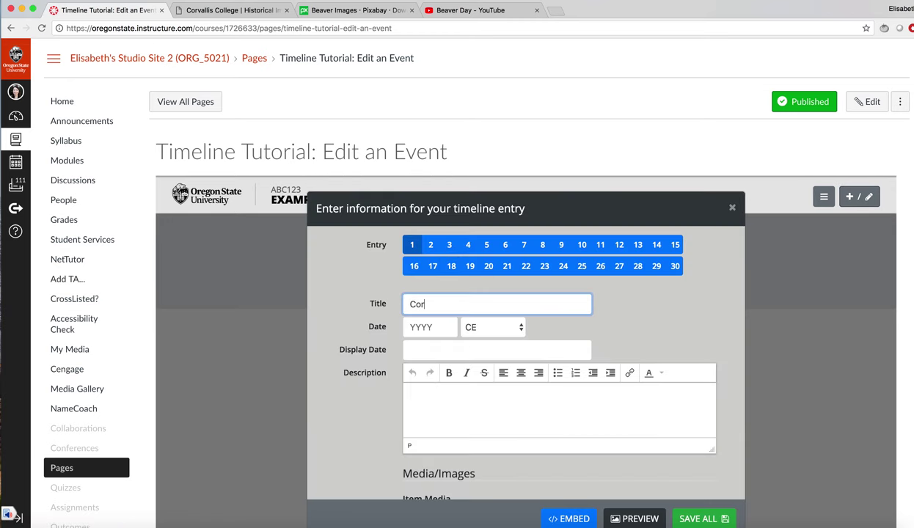
{"action": "type", "text": "vallis colleg"}
{"action": "key", "text": "BackSpace"}
{"action": "key", "text": "BackSpace"}
{"action": "type", "text": "ollege"}
{"action": "key", "text": "Tab"}
Set the date to 1868 CE, display date 1868, and description 'Corvallis College'.
{"action": "type", "text": "1"}
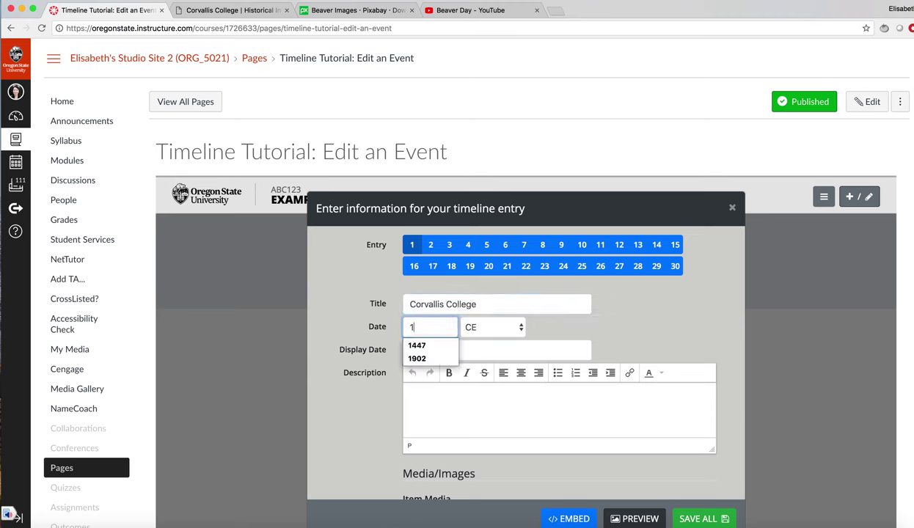
{"action": "type", "text": "868"}
{"action": "key", "text": "Tab"}
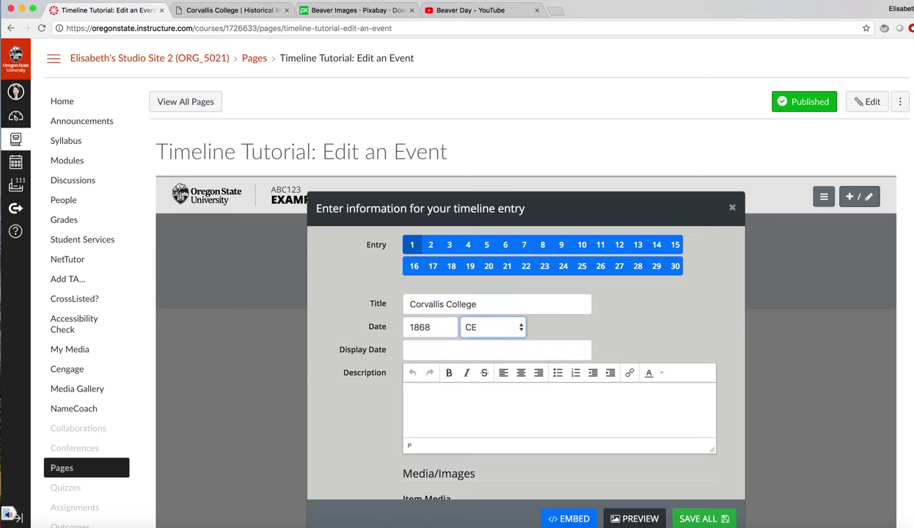
{"action": "key", "text": "Tab"}
{"action": "type", "text": "1868"}
{"action": "key", "text": "BackSpace"}
{"action": "key", "text": "BackSpace"}
{"action": "key", "text": "BackSpace"}
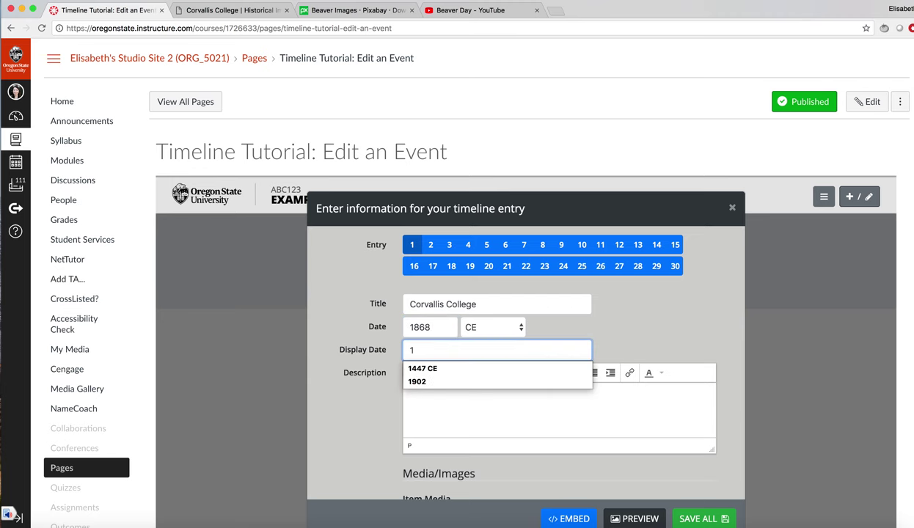
{"action": "type", "text": "868"}
{"action": "left_click", "coordinate": [472, 417]}
{"action": "type", "text": "Corv"}
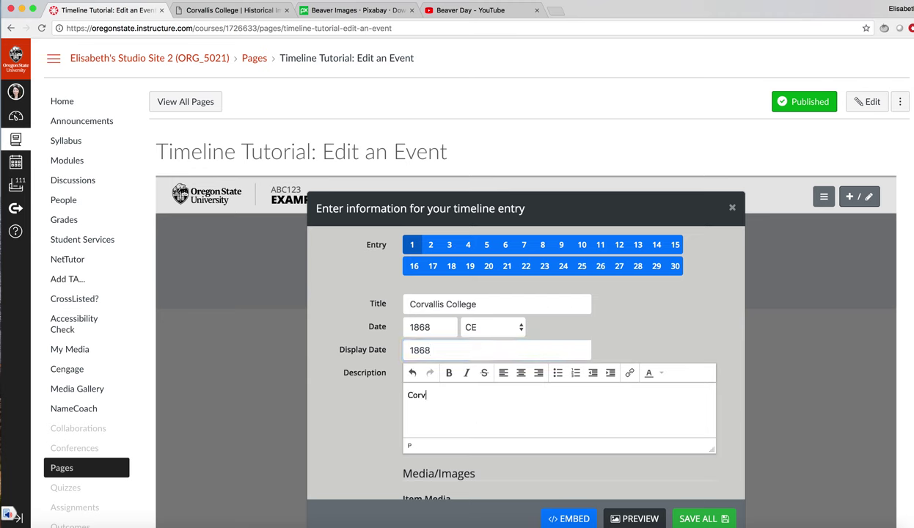
{"action": "type", "text": "allis College"}
Select the Media Link field and switch to the Corvallis College archive page.
{"action": "scroll", "coordinate": [532, 396], "scroll_direction": "down", "scroll_amount": 4}
{"action": "left_click", "coordinate": [575, 392]}
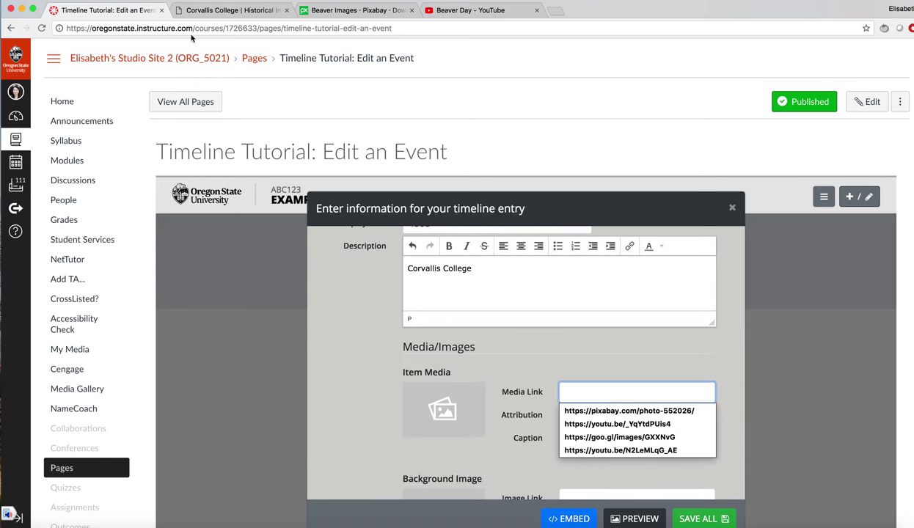
{"action": "left_click", "coordinate": [229, 11]}
Open the full-size Corvallis College photo on Oregon Digital and copy its image URL.
{"action": "scroll", "coordinate": [236, 159], "scroll_direction": "up", "scroll_amount": 10}
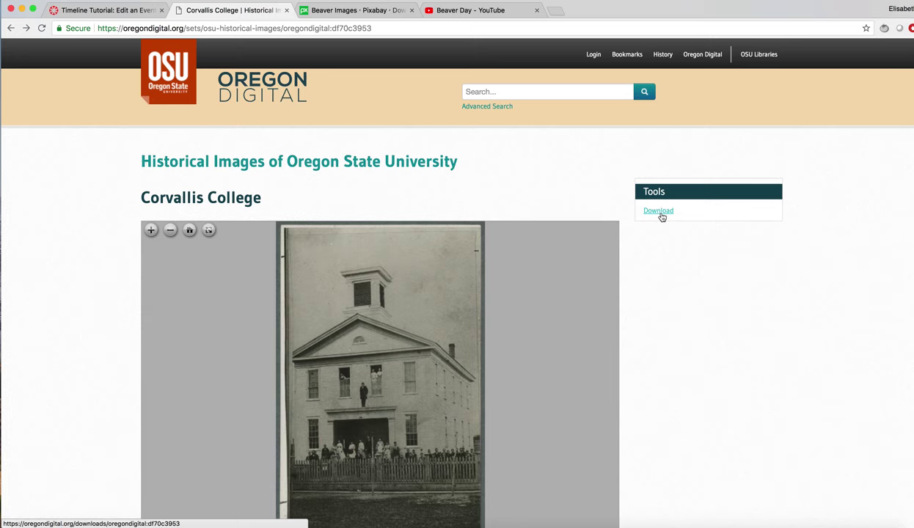
{"action": "left_click", "coordinate": [660, 214]}
{"action": "left_click", "coordinate": [210, 31]}
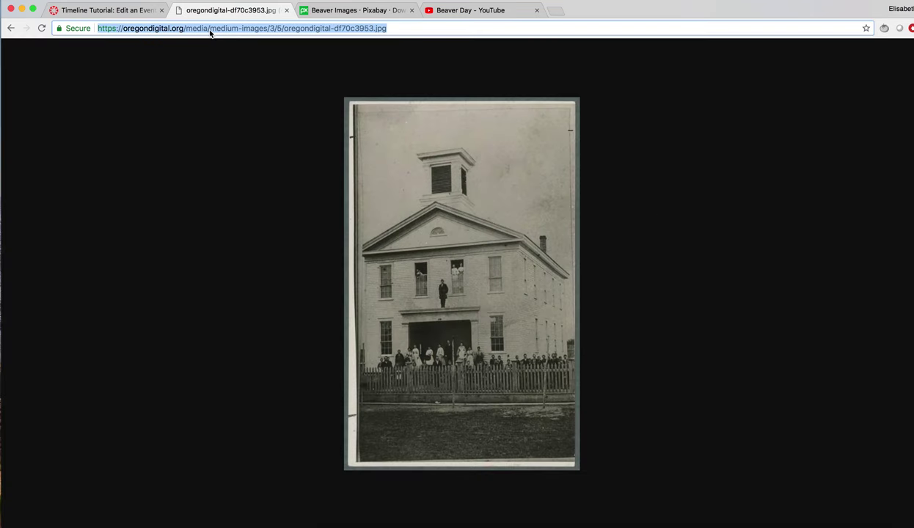
{"action": "left_click", "coordinate": [134, 10]}
Paste the photo URL as media link, with attribution 'OSU Archives' and caption 'Corvallis'.
{"action": "key", "text": "super+v"}
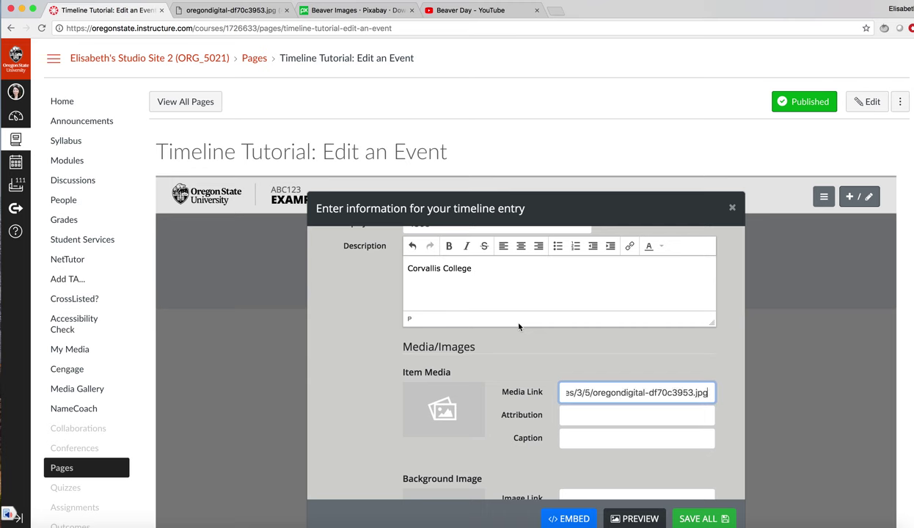
{"action": "left_click", "coordinate": [632, 415]}
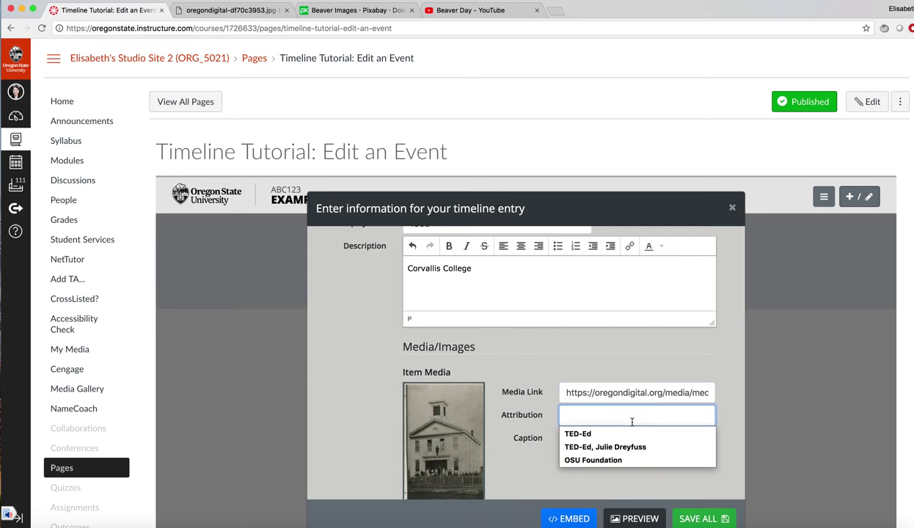
{"action": "type", "text": "OSU "}
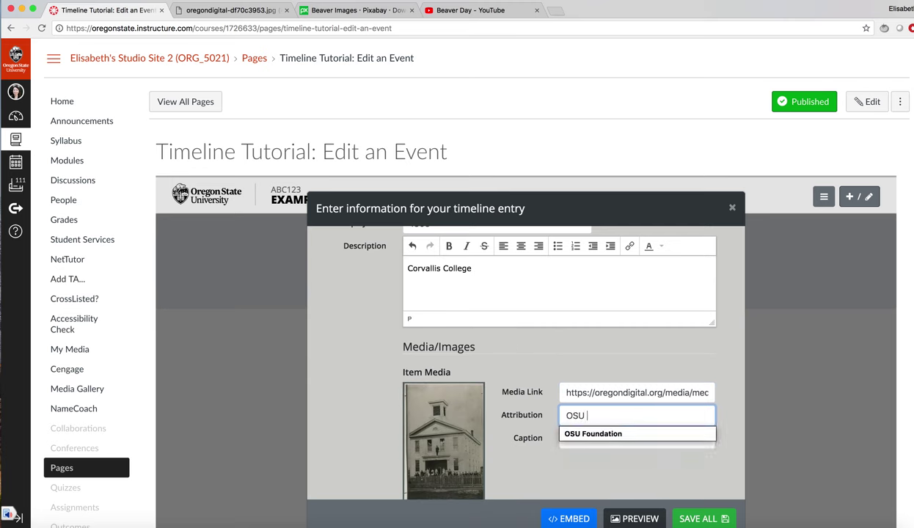
{"action": "type", "text": "Archives"}
{"action": "key", "text": "Tab"}
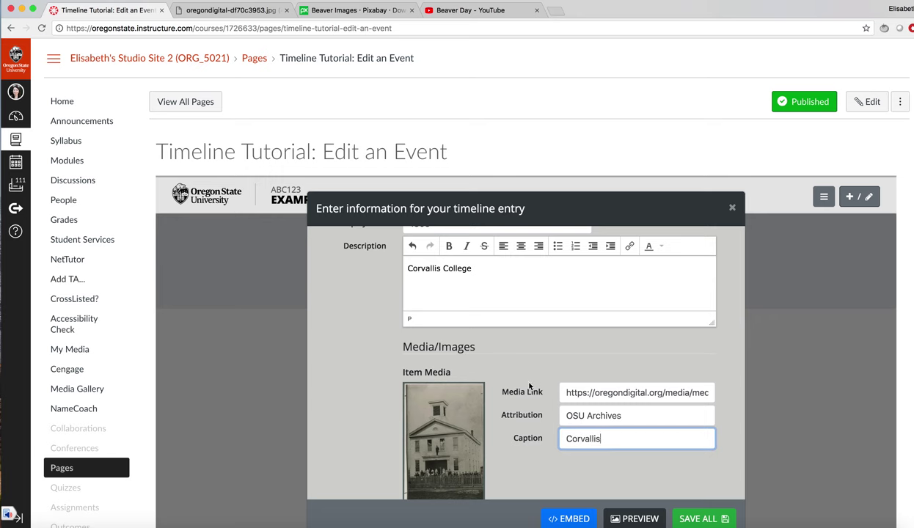
{"action": "scroll", "coordinate": [529, 386], "scroll_direction": "down", "scroll_amount": 3}
Set the Corvallis College photo URL as the entry's background image link.
{"action": "left_click", "coordinate": [585, 435]}
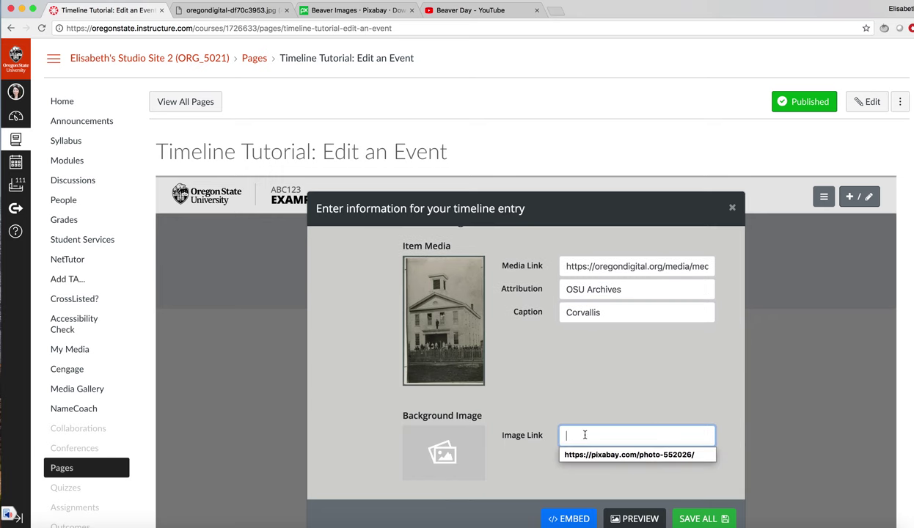
{"action": "key", "text": "super+v"}
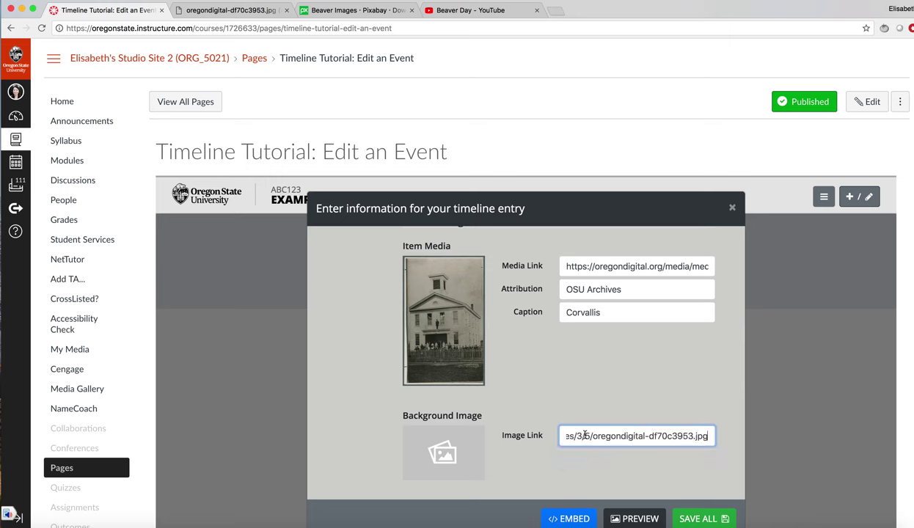
{"action": "scroll", "coordinate": [543, 437], "scroll_direction": "down", "scroll_amount": 2}
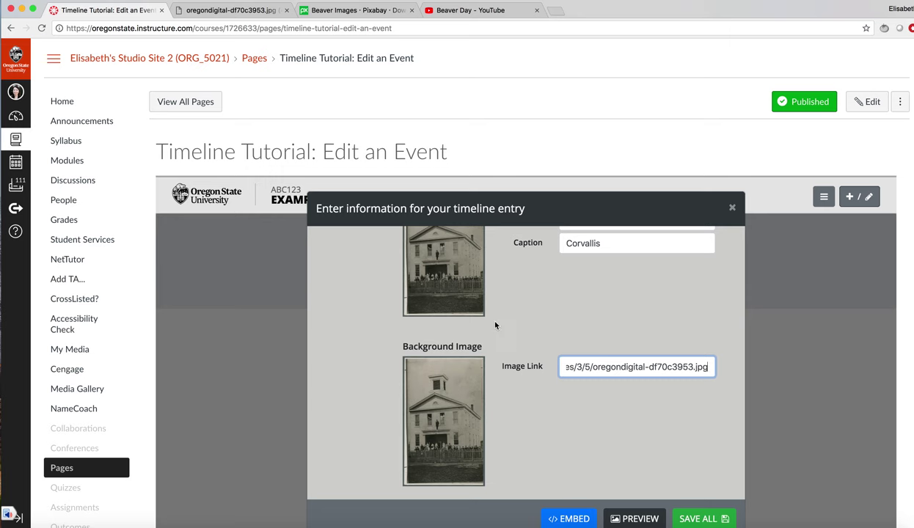
{"action": "scroll", "coordinate": [496, 330], "scroll_direction": "down", "scroll_amount": 2}
Use the same photo as the thumbnail image and save the entry.
{"action": "left_click", "coordinate": [580, 443]}
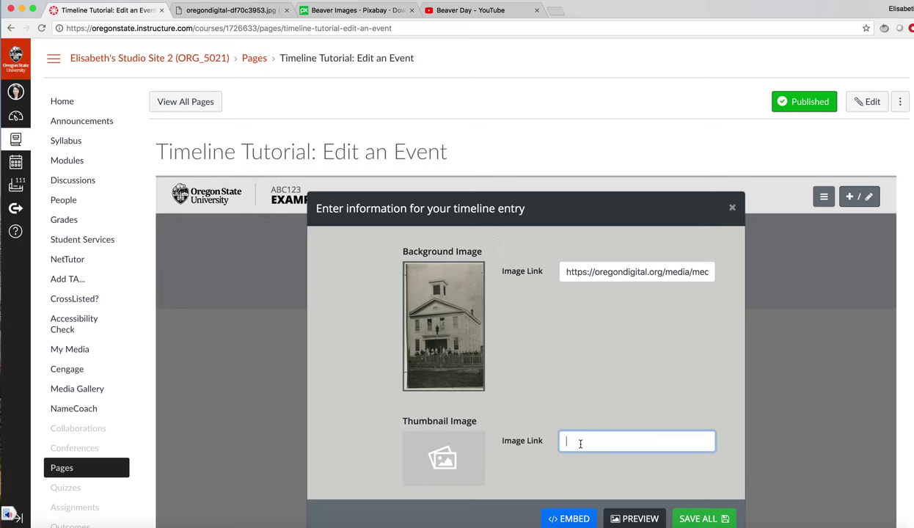
{"action": "key", "text": "super+v"}
{"action": "scroll", "coordinate": [579, 443], "scroll_direction": "down", "scroll_amount": 2}
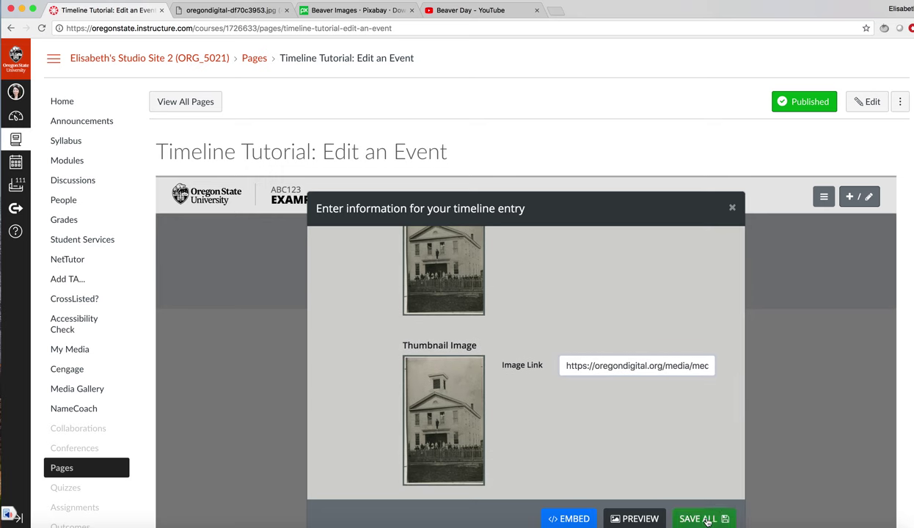
{"action": "left_click", "coordinate": [702, 519]}
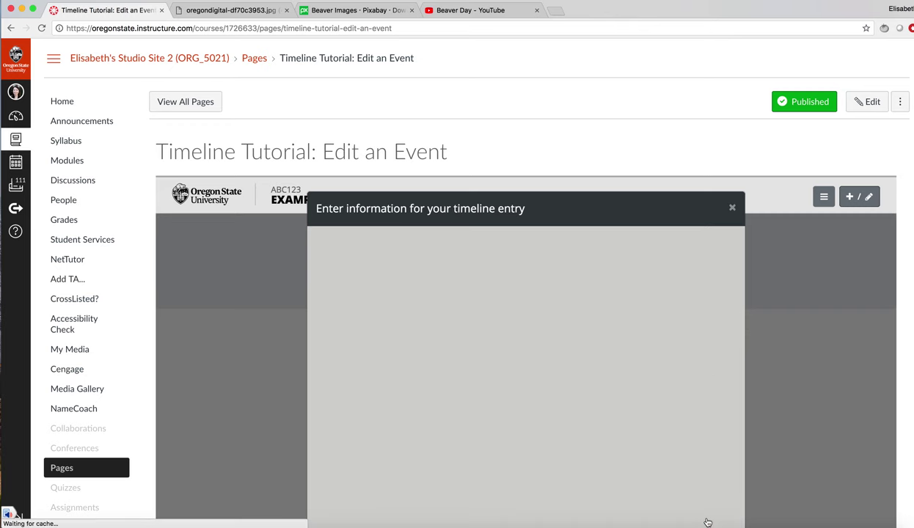
Close the form to view the saved 1868 event, then reopen the entry form.
{"action": "left_click", "coordinate": [732, 209]}
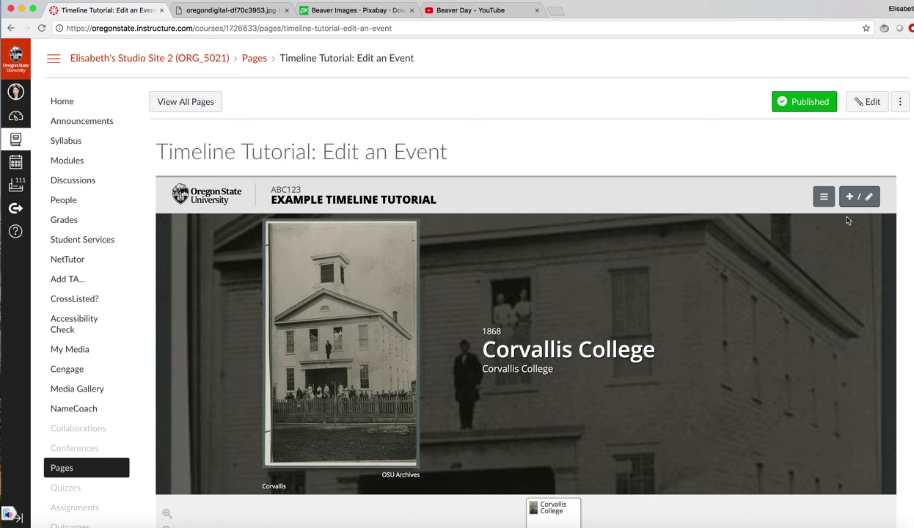
{"action": "left_click", "coordinate": [850, 197]}
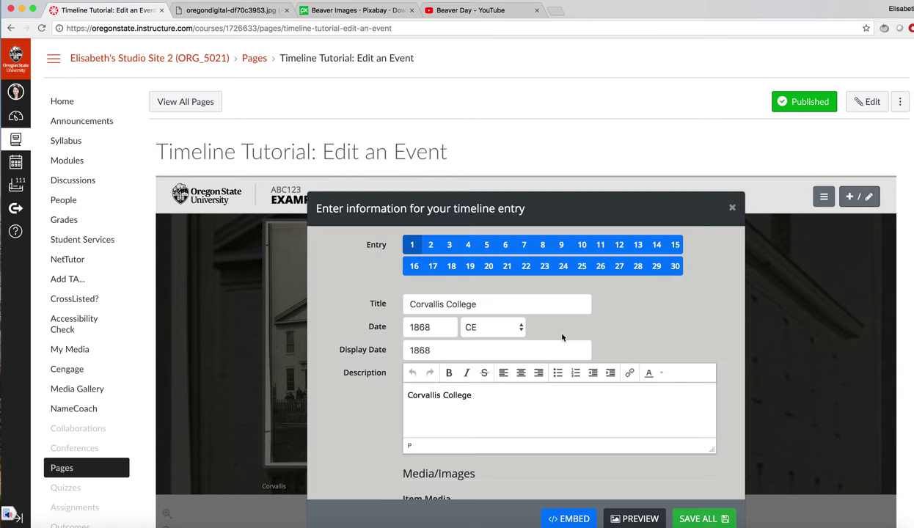
Add a second entry 'Beaver Day at the Oregon Zoo', 2016 CE, displayed as April 7, 2016.
{"action": "left_click", "coordinate": [431, 246]}
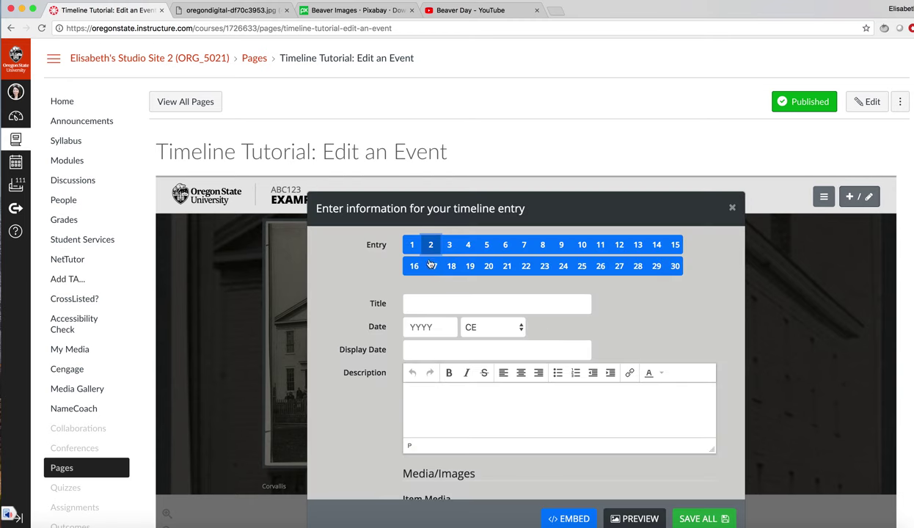
{"action": "left_click", "coordinate": [428, 302]}
{"action": "type", "text": "Beaver Day"}
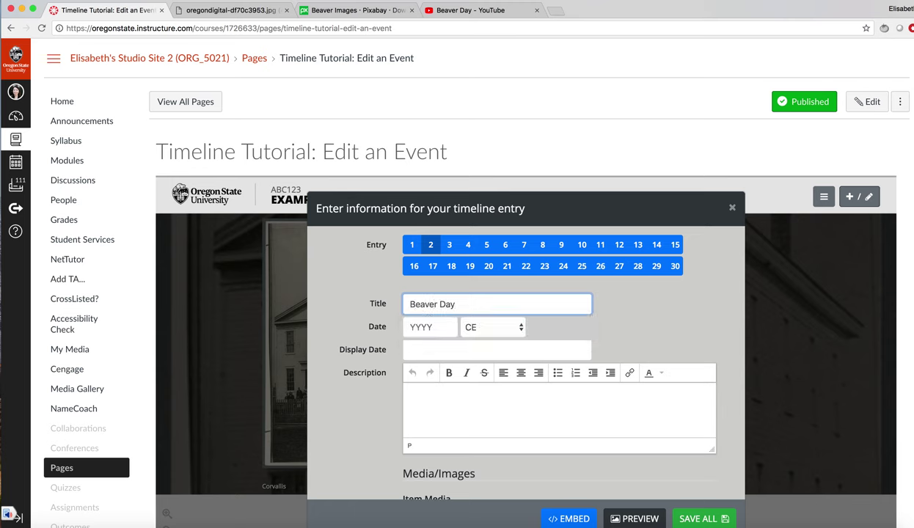
{"action": "type", "text": " at the Oregon Zoo"}
{"action": "key", "text": "Tab"}
{"action": "type", "text": "2016"}
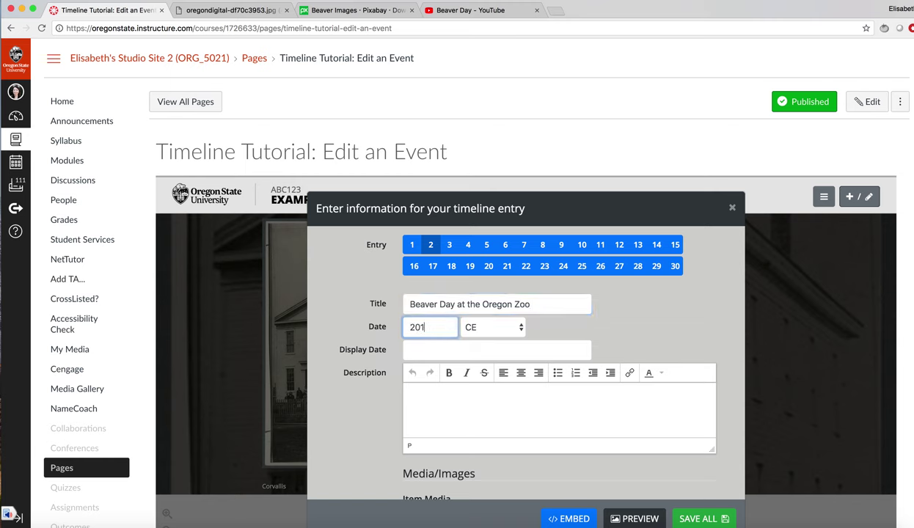
{"action": "key", "text": "Tab"}
{"action": "key", "text": "Tab"}
{"action": "type", "text": "A"}
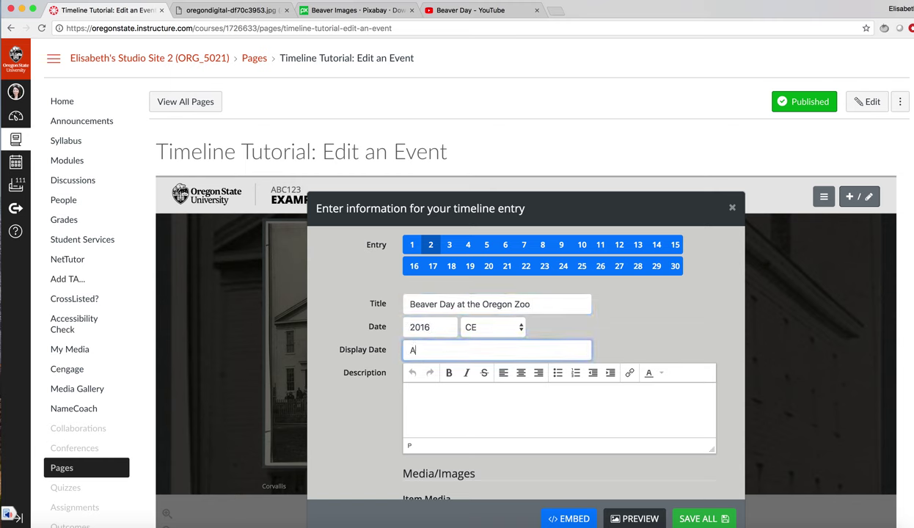
{"action": "type", "text": "pril 7, 2016"}
Write the matching Beaver Day description and select the Media Link field.
{"action": "left_click", "coordinate": [449, 396]}
{"action": "type", "text": "Beaver Day at the Oregon Zoo"}
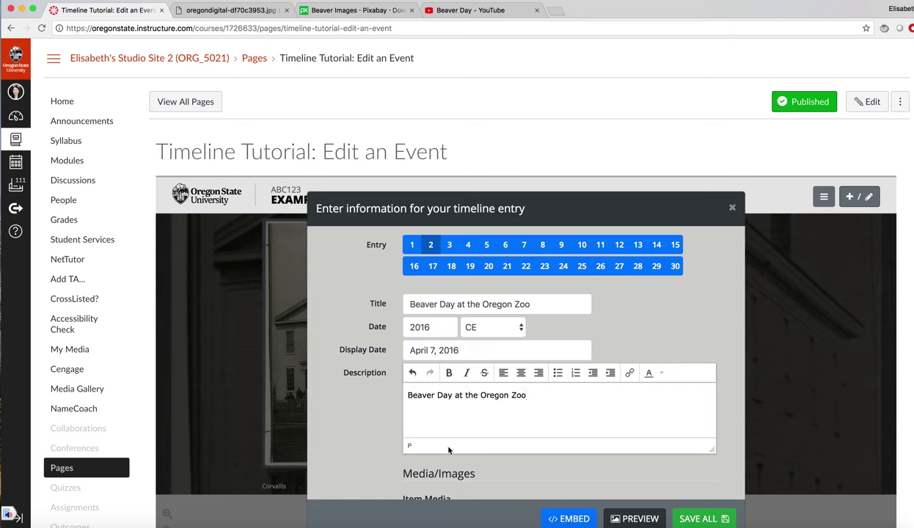
{"action": "scroll", "coordinate": [449, 450], "scroll_direction": "down", "scroll_amount": 3}
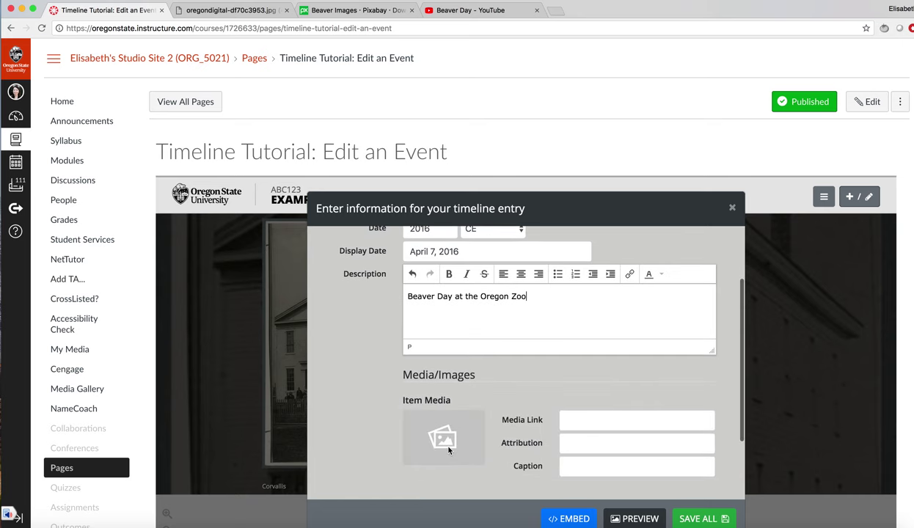
{"action": "left_click", "coordinate": [563, 418]}
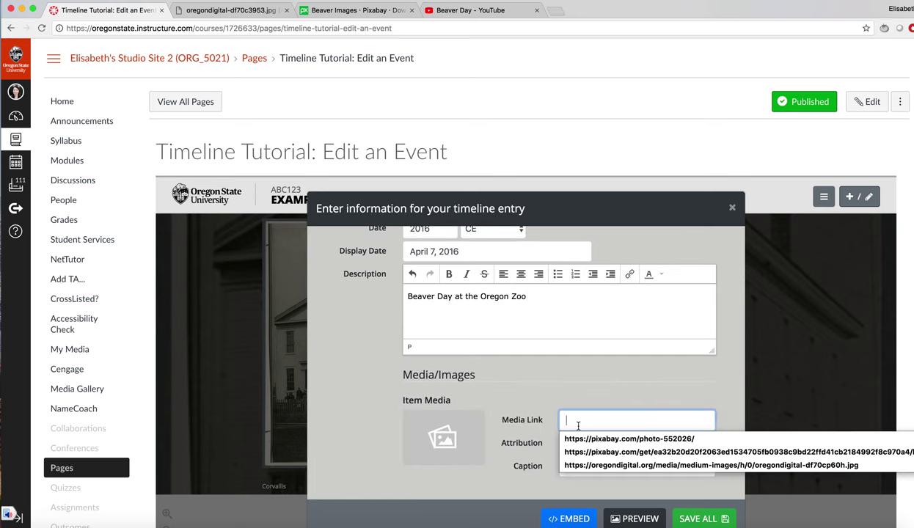
Copy the Beaver Day video's short youtu.be share link from YouTube.
{"action": "left_click", "coordinate": [440, 10]}
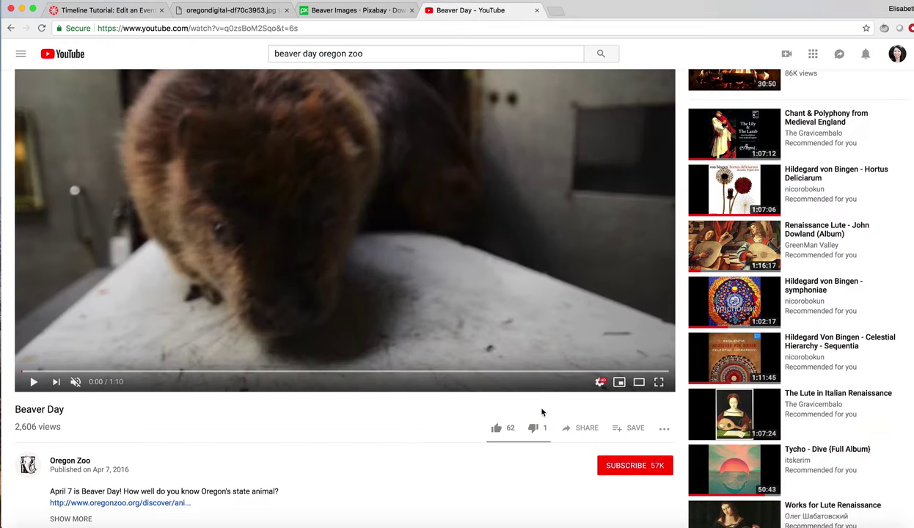
{"action": "left_click", "coordinate": [580, 432]}
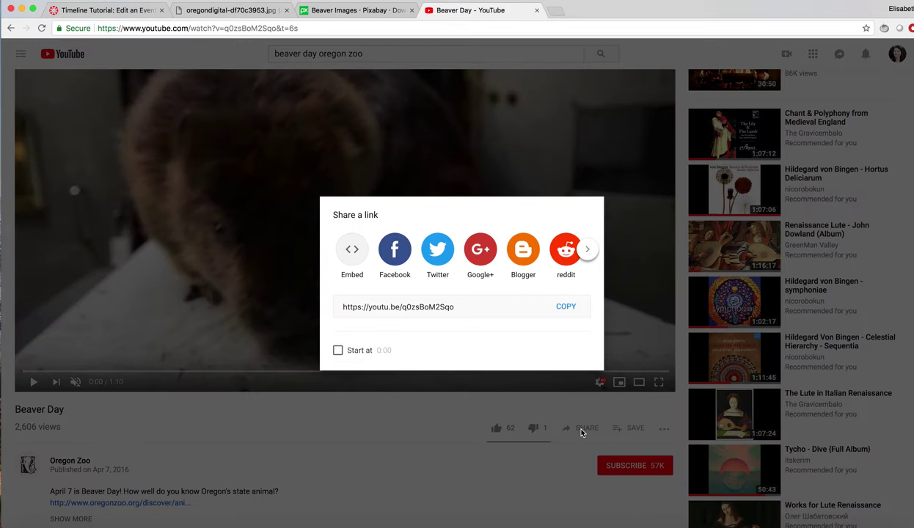
{"action": "left_click", "coordinate": [401, 307]}
{"action": "key", "text": "super+c"}
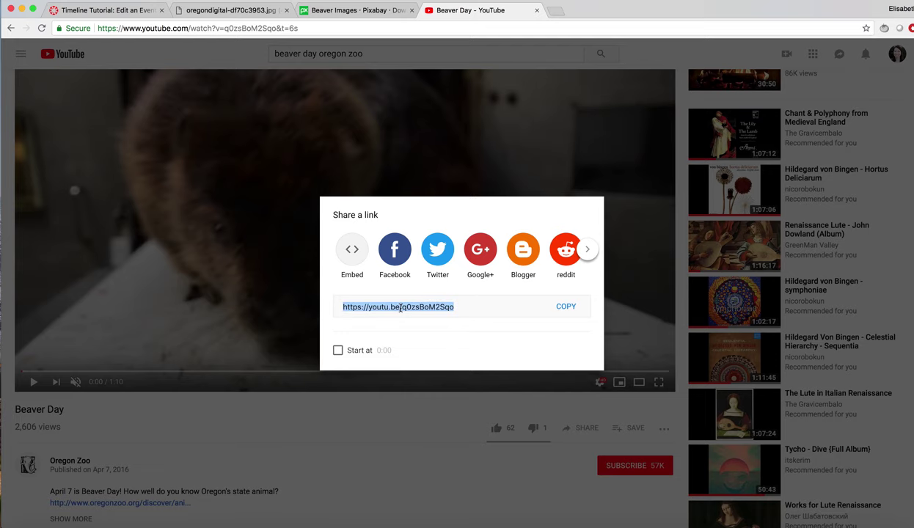
{"action": "left_click", "coordinate": [133, 15]}
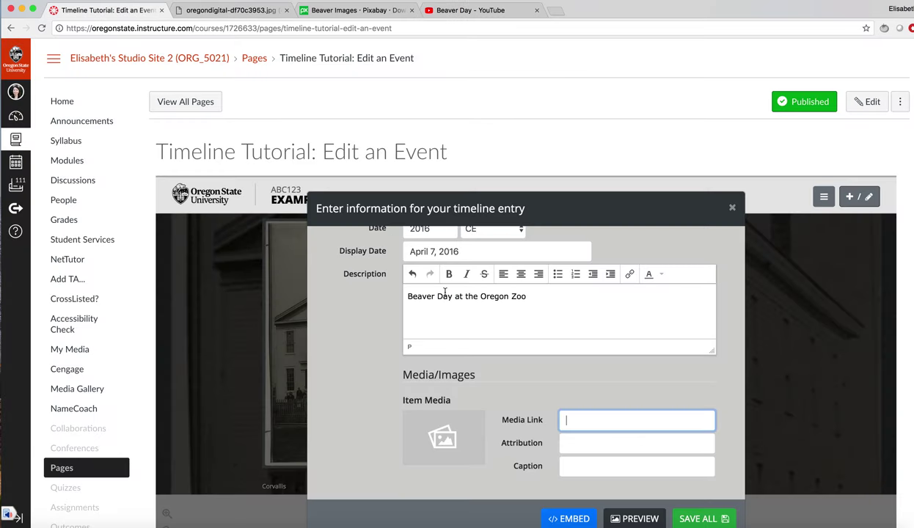
Paste the YouTube link as media, with attribution 'Oregon Zoo' and caption 'Beaver Day'.
{"action": "key", "text": "super+v"}
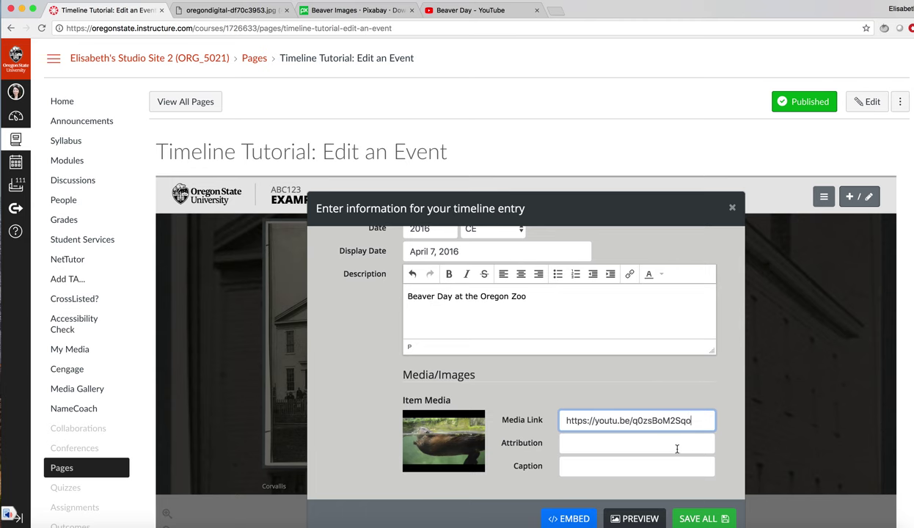
{"action": "left_click", "coordinate": [677, 447]}
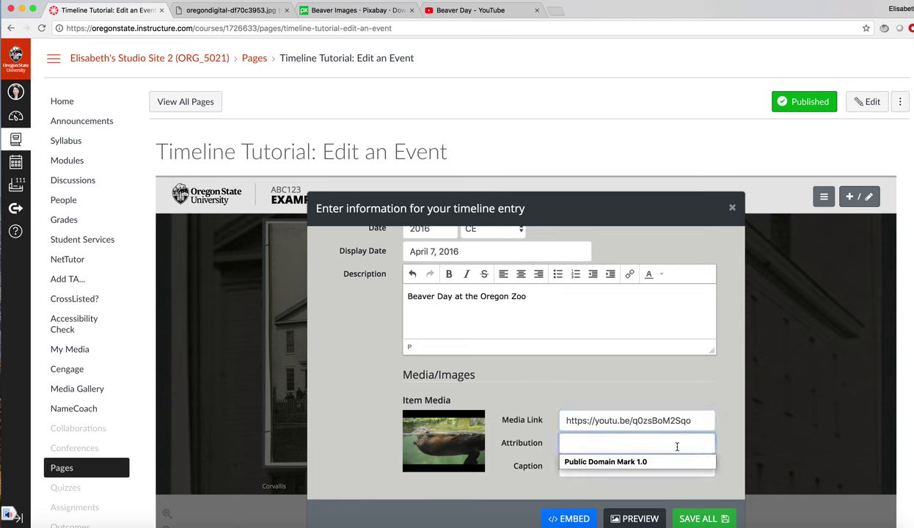
{"action": "type", "text": "Oregon Z"}
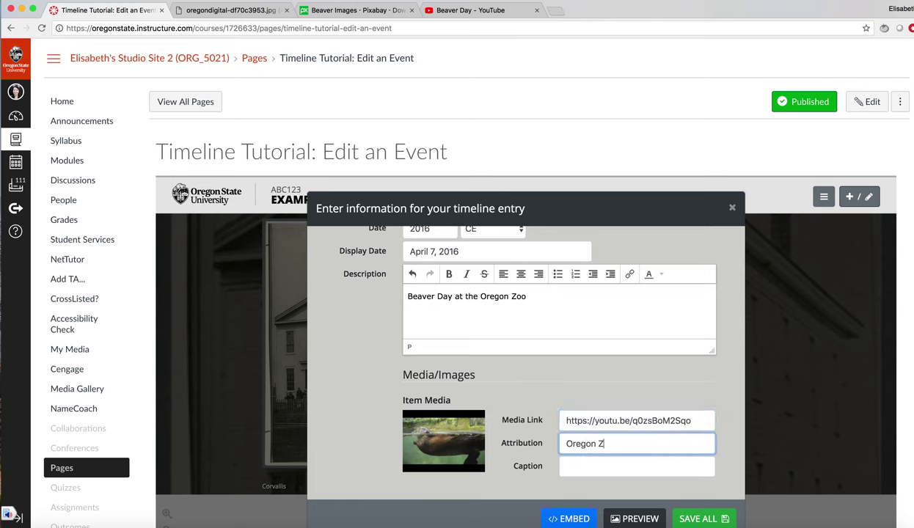
{"action": "type", "text": "oo"}
{"action": "key", "text": "Tab"}
{"action": "type", "text": "Beav"}
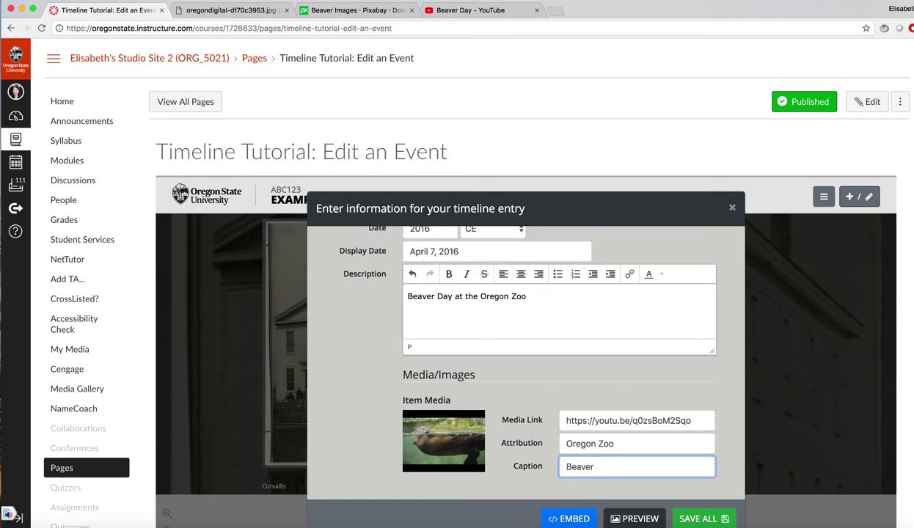
{"action": "scroll", "coordinate": [619, 350], "scroll_direction": "down", "scroll_amount": 5}
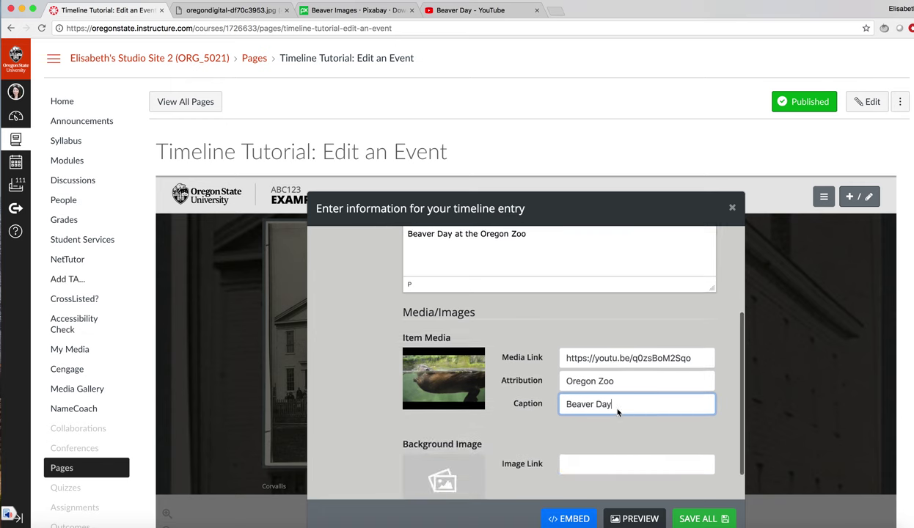
Open Pixabay's forest lake photo nature-3273993_1920.jpg and copy its full-size image URL.
{"action": "left_click", "coordinate": [342, 14]}
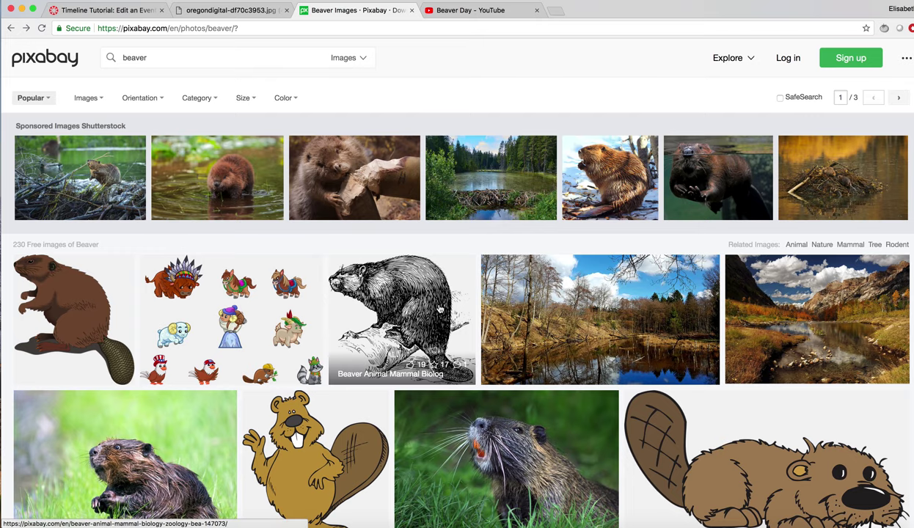
{"action": "left_click", "coordinate": [542, 306]}
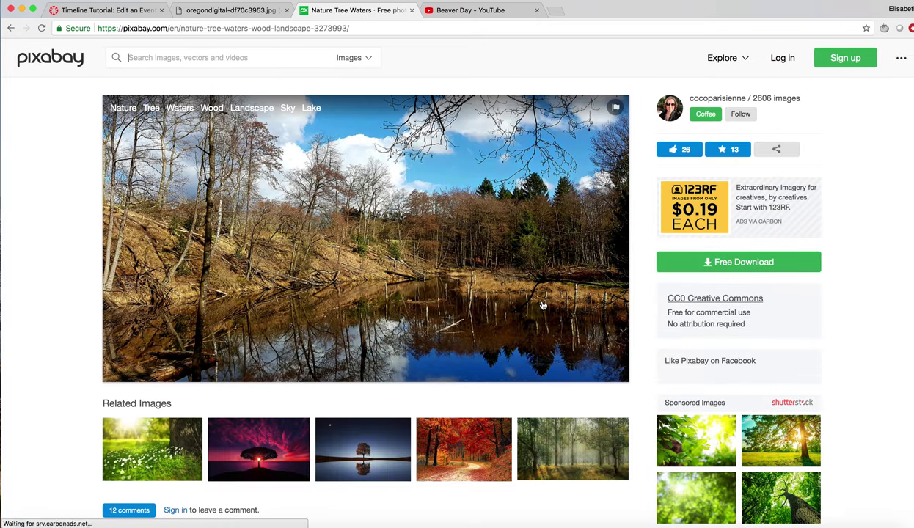
{"action": "left_click", "coordinate": [726, 262]}
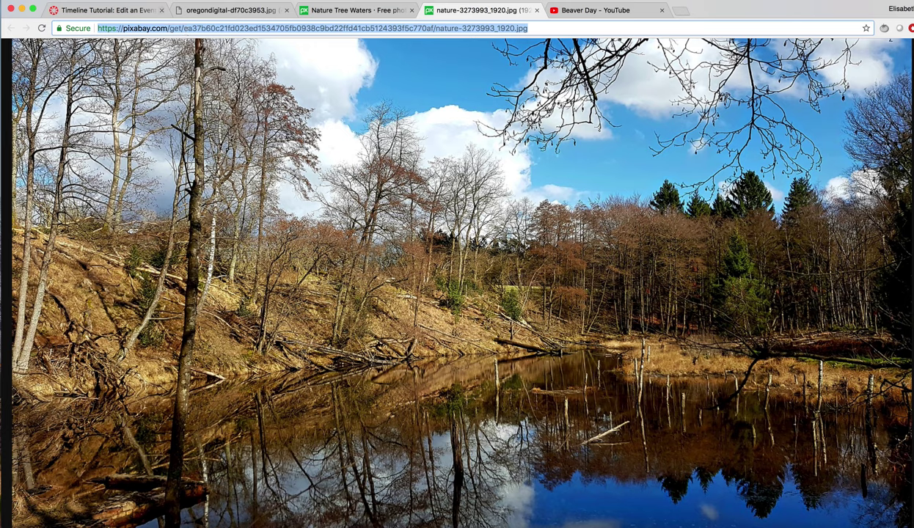
Paste the forest lake photo URL as the Beaver Day background image link.
{"action": "left_click", "coordinate": [118, 10]}
{"action": "left_click", "coordinate": [589, 365]}
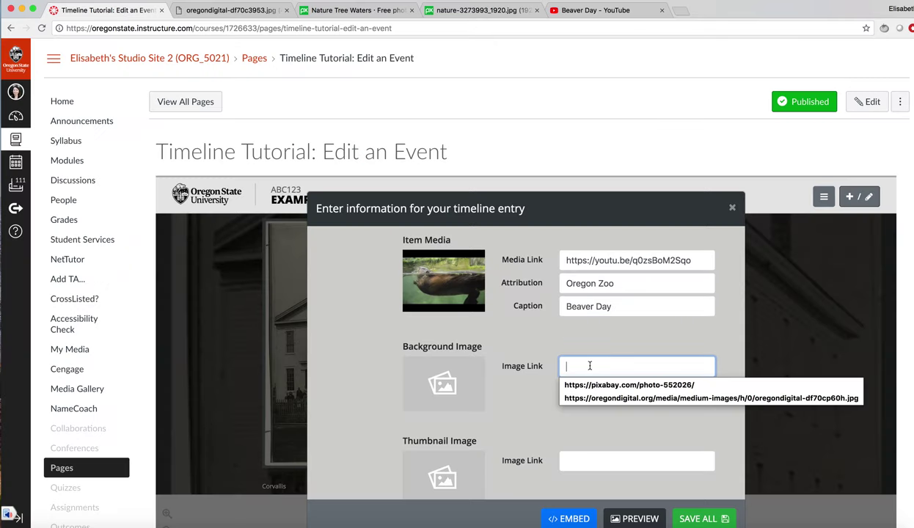
{"action": "key", "text": "ctrl+v"}
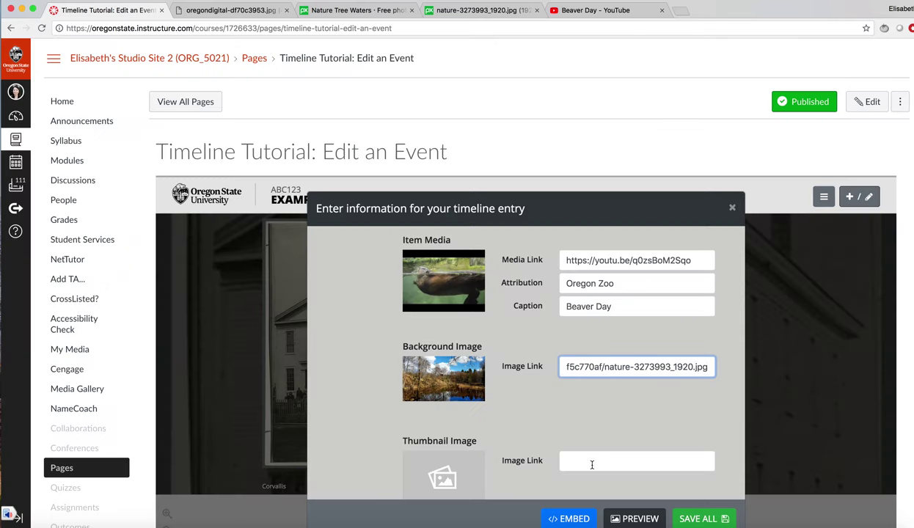
{"action": "left_click", "coordinate": [592, 464]}
{"action": "left_click", "coordinate": [370, 11]}
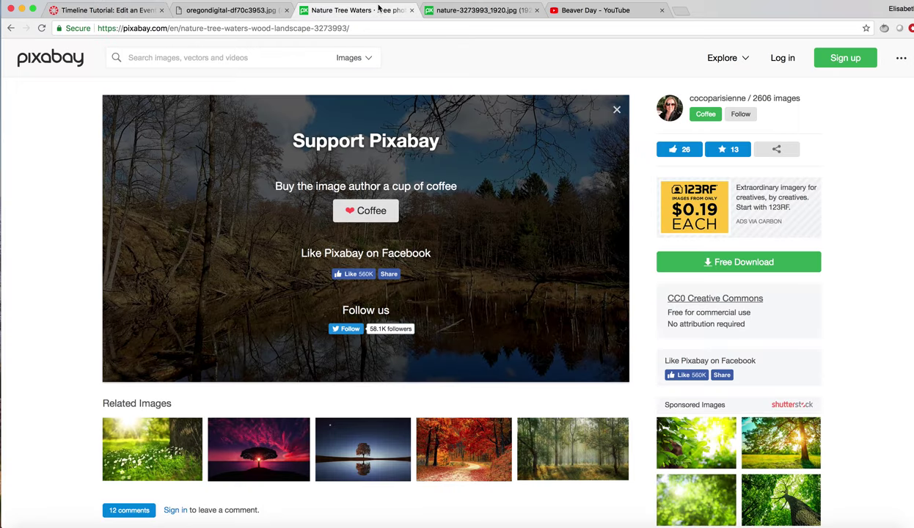
Open the full-size beaver drawing beaver-147073_1280.png on Pixabay and copy its address.
{"action": "left_click", "coordinate": [10, 28]}
{"action": "left_click", "coordinate": [374, 266]}
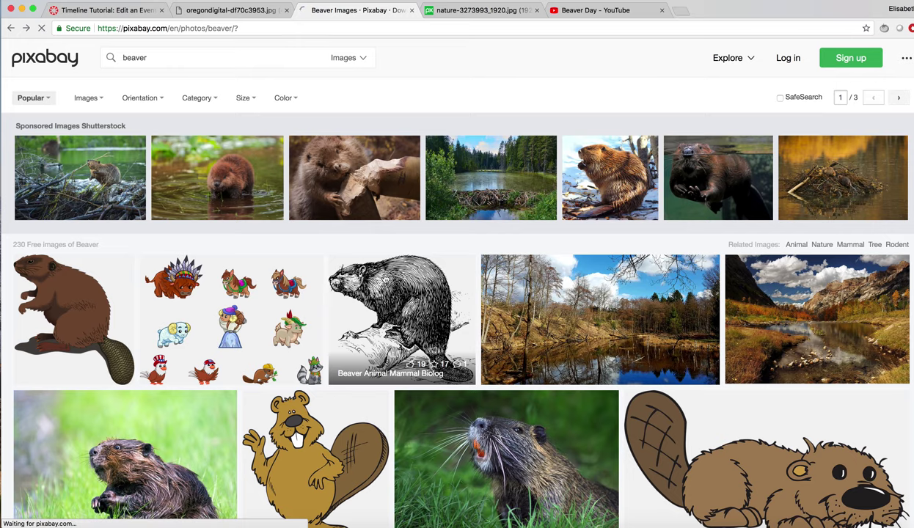
{"action": "left_click", "coordinate": [751, 283]}
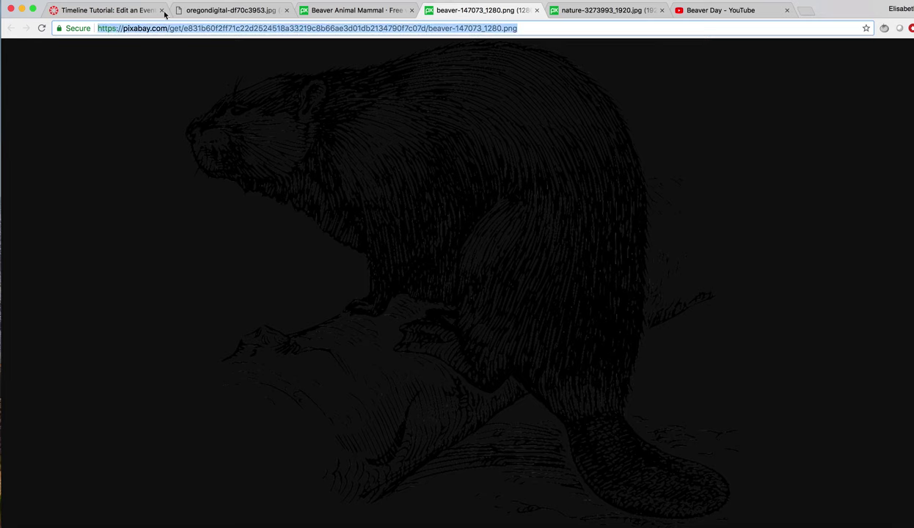
{"action": "left_click", "coordinate": [124, 10]}
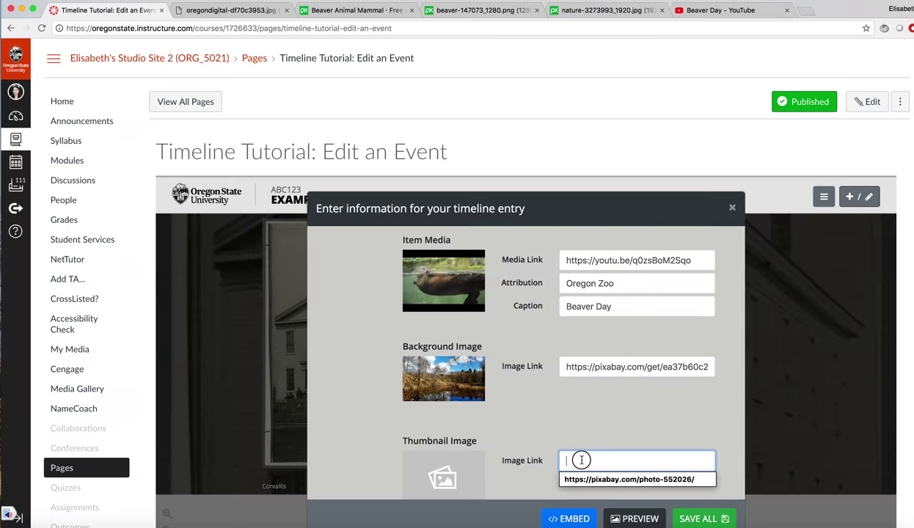
Paste the beaver drawing URL as thumbnail, save all entries, and close the editor.
{"action": "key", "text": "super+v"}
{"action": "scroll", "coordinate": [586, 425], "scroll_direction": "down", "scroll_amount": 1}
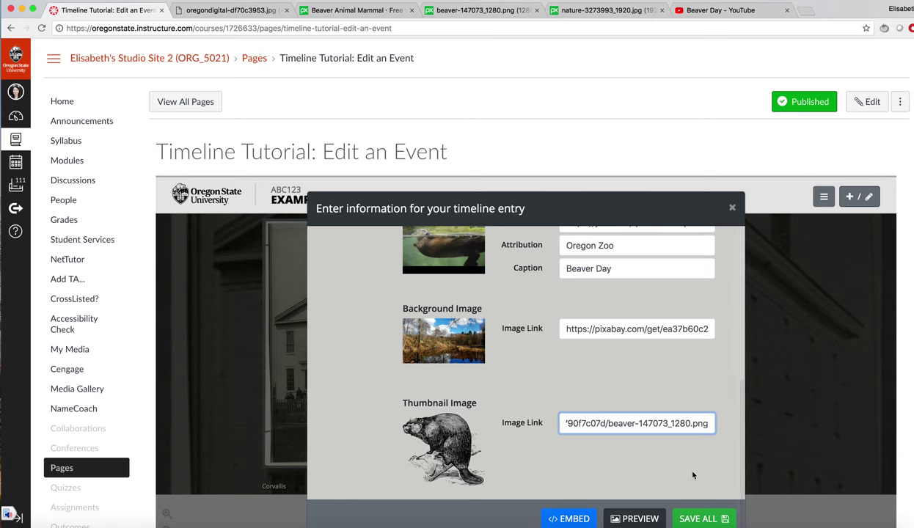
{"action": "left_click", "coordinate": [689, 515]}
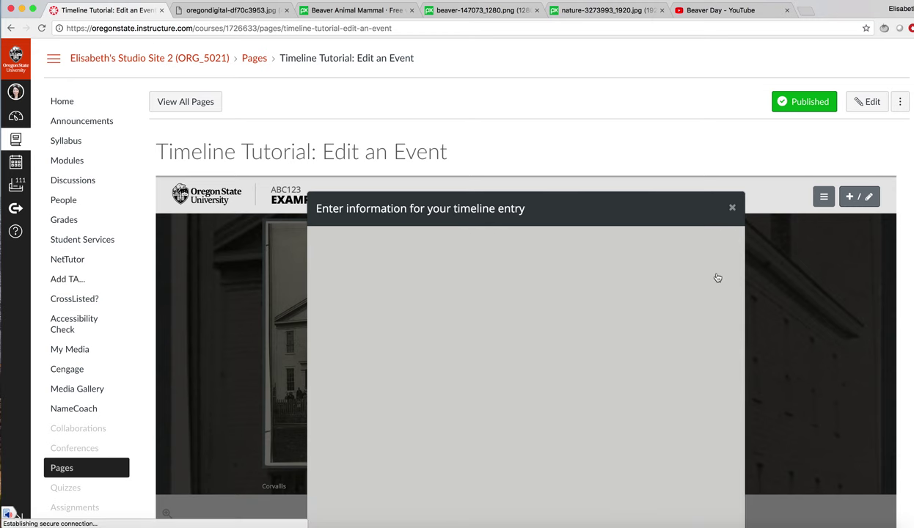
{"action": "left_click", "coordinate": [732, 207]}
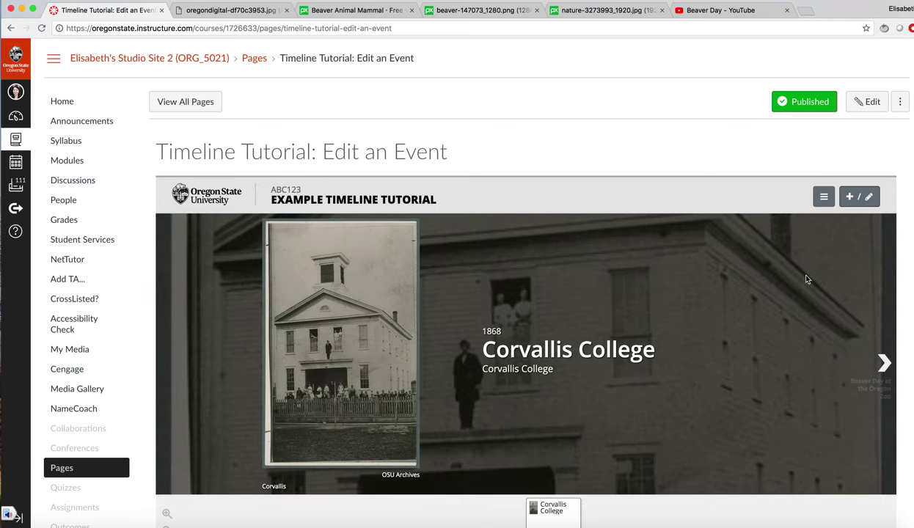
Preview the Beaver Day slide and its video, then return to Corvallis College and reopen the entry editor.
{"action": "left_click", "coordinate": [884, 362]}
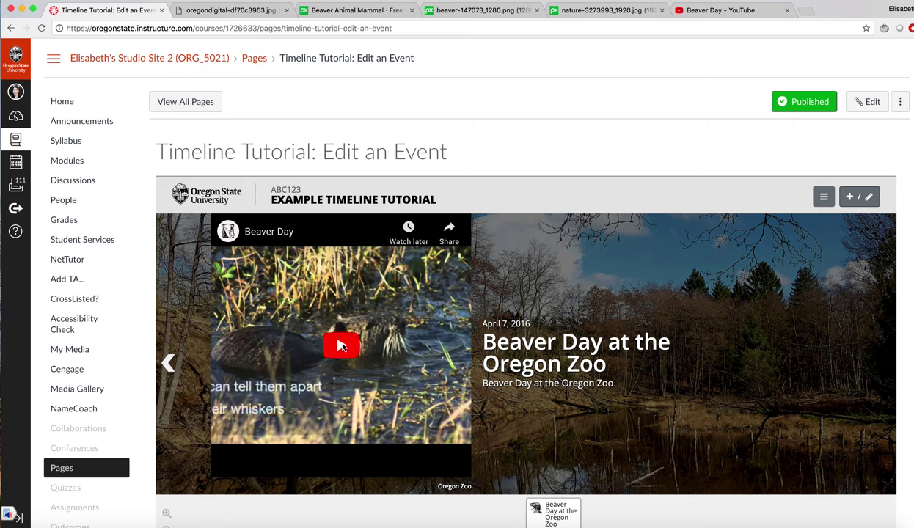
{"action": "left_click", "coordinate": [342, 347]}
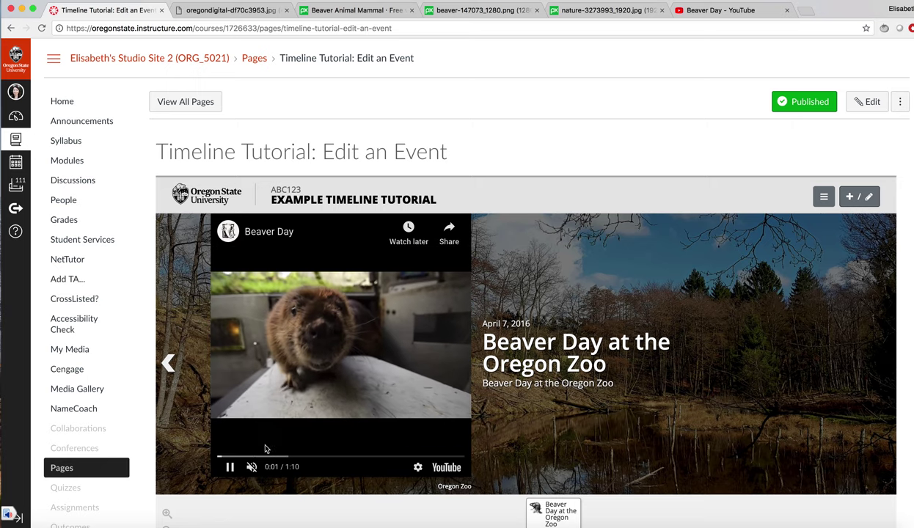
{"action": "left_click", "coordinate": [230, 466]}
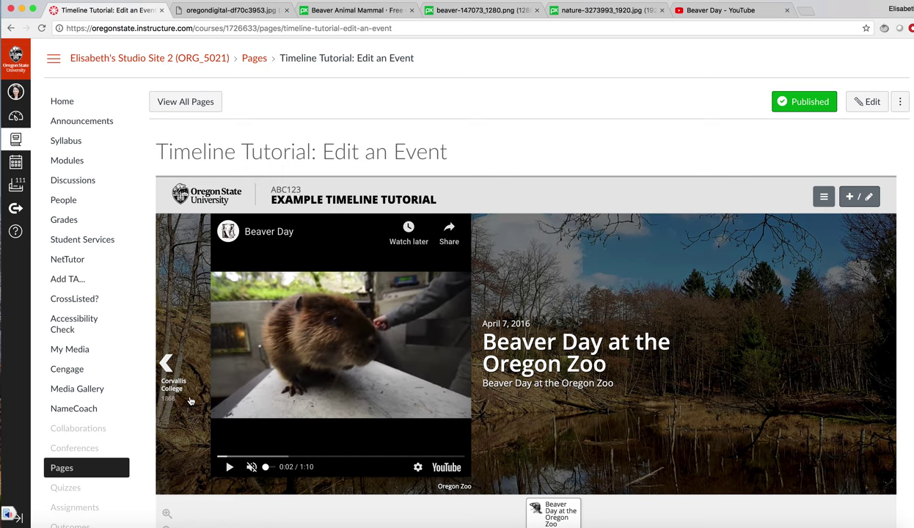
{"action": "left_click", "coordinate": [168, 363]}
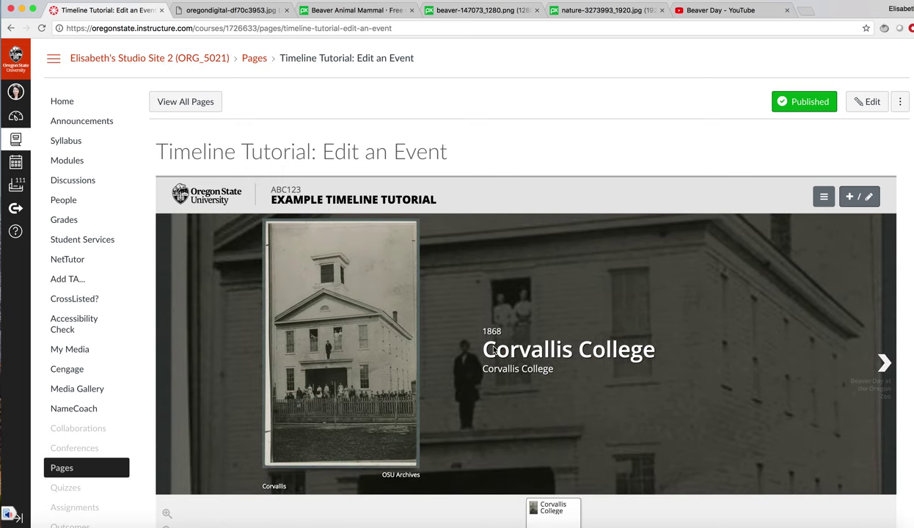
{"action": "left_click", "coordinate": [850, 198]}
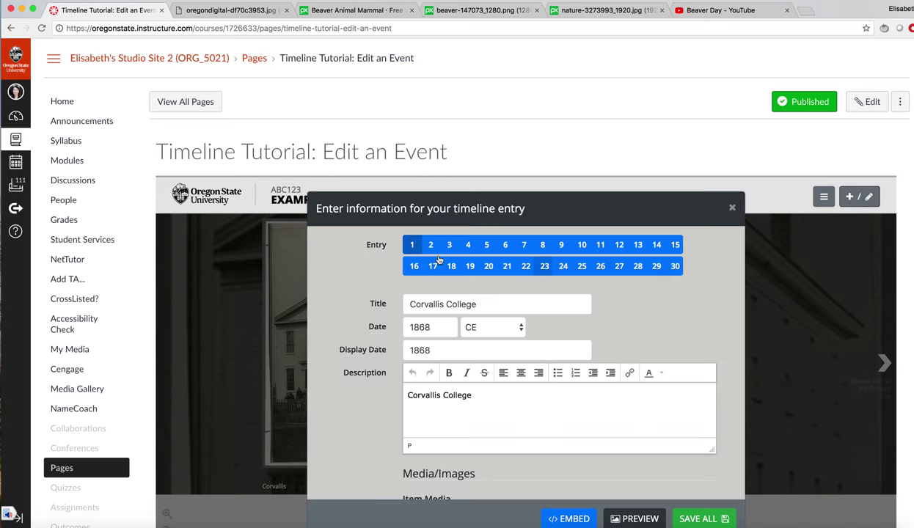
Empty the Corvallis College entry's Background Image link and save all timeline entries.
{"action": "left_click", "coordinate": [431, 249]}
{"action": "left_click", "coordinate": [411, 245]}
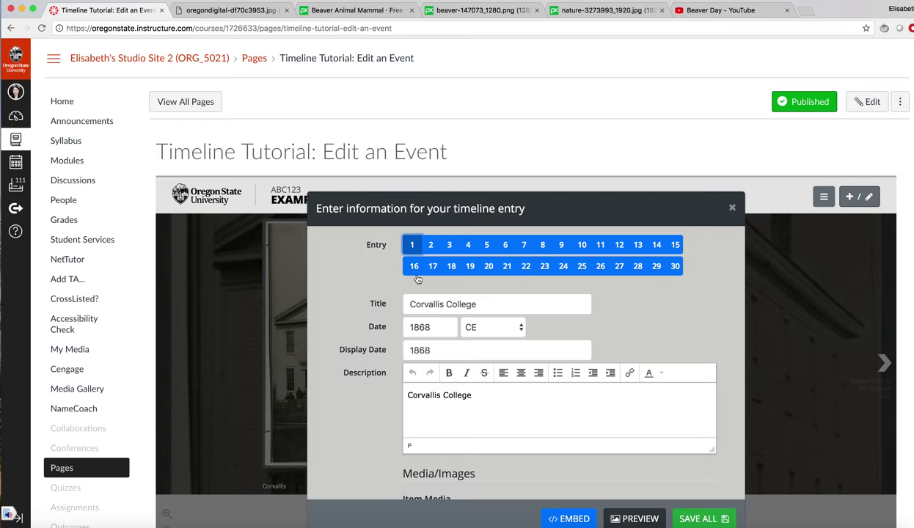
{"action": "scroll", "coordinate": [462, 406], "scroll_direction": "down", "scroll_amount": 5}
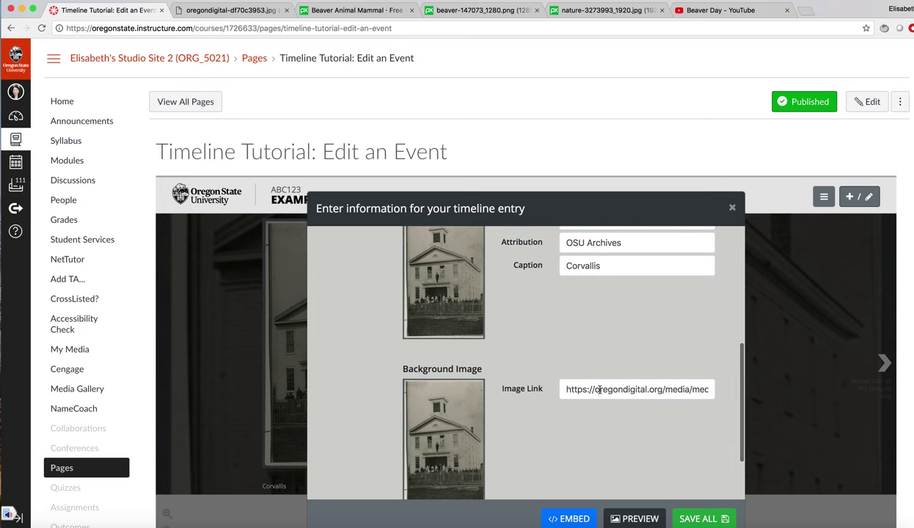
{"action": "double_click", "coordinate": [600, 388]}
{"action": "triple_click", "coordinate": [601, 389]}
{"action": "key", "text": "BackSpace"}
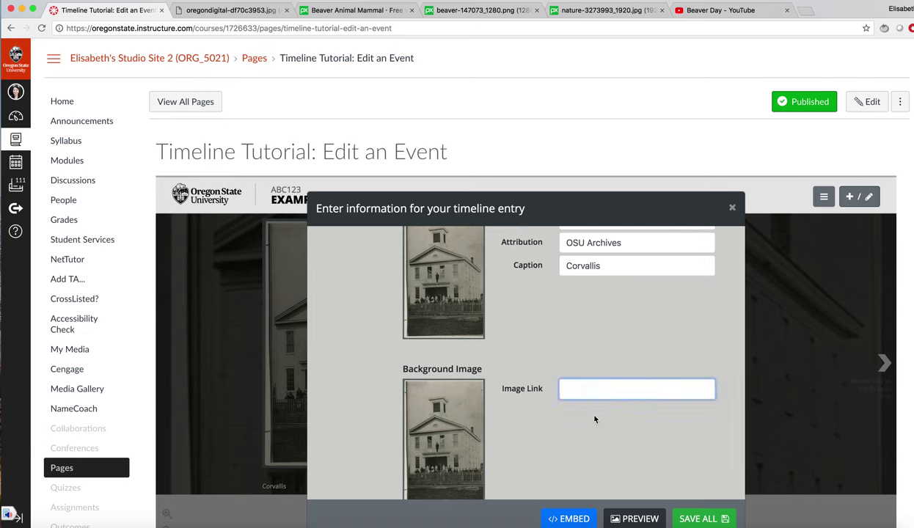
{"action": "scroll", "coordinate": [590, 423], "scroll_direction": "down", "scroll_amount": 2}
{"action": "left_click", "coordinate": [715, 520]}
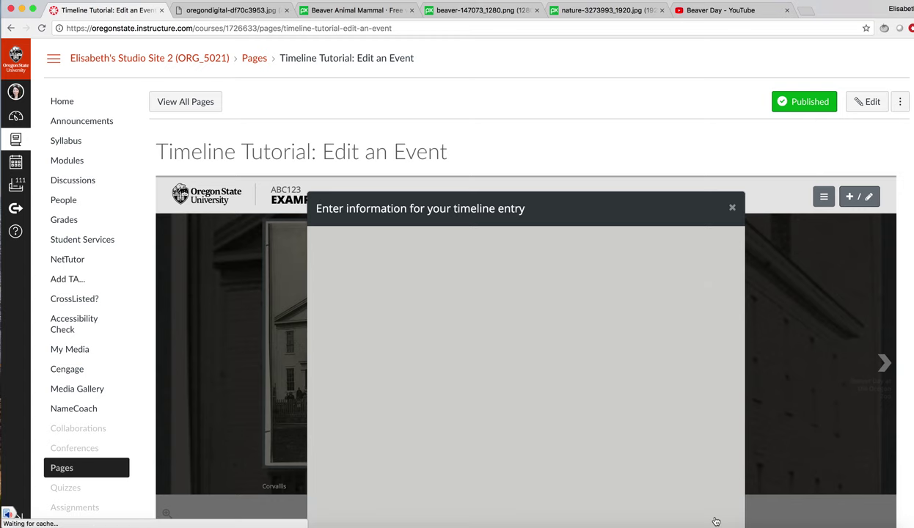
{"action": "left_click", "coordinate": [732, 209]}
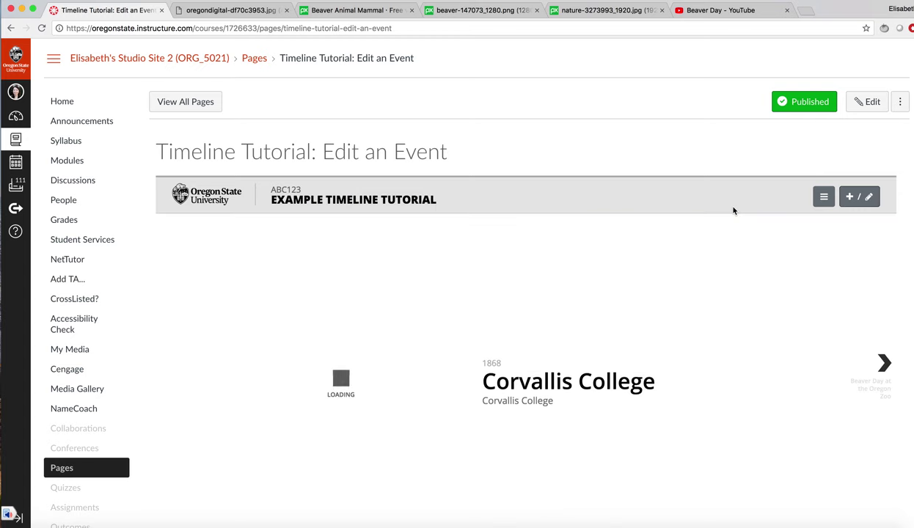